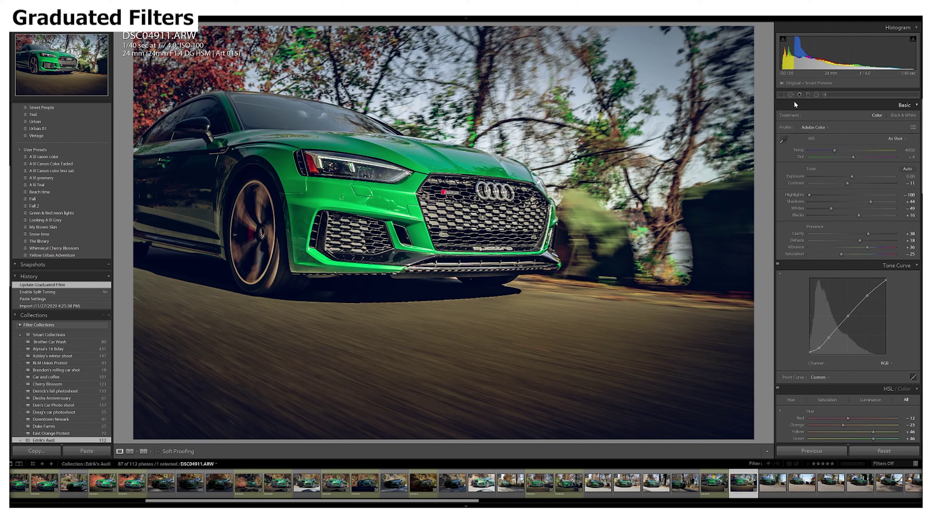
- Select the existing graduated filter over the road and check its coverage with the mask overlay
left_click(807, 95)
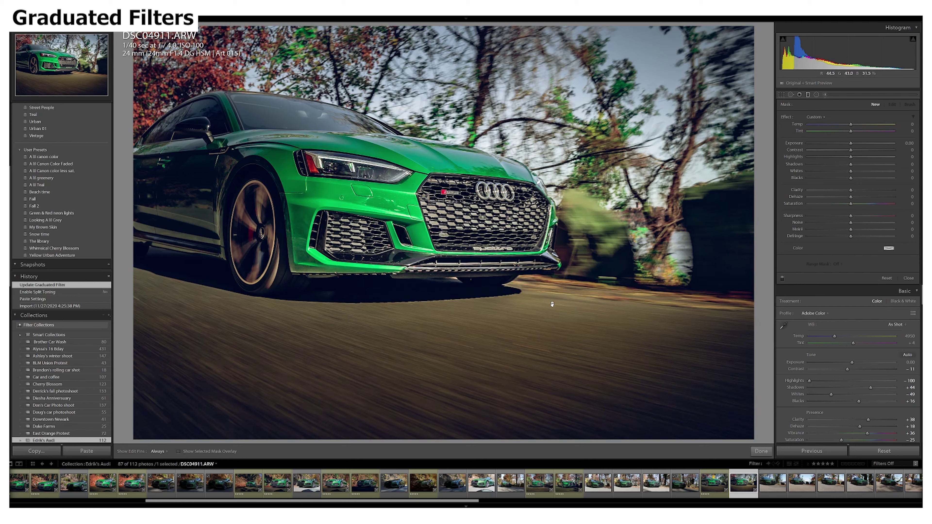
left_click(552, 304)
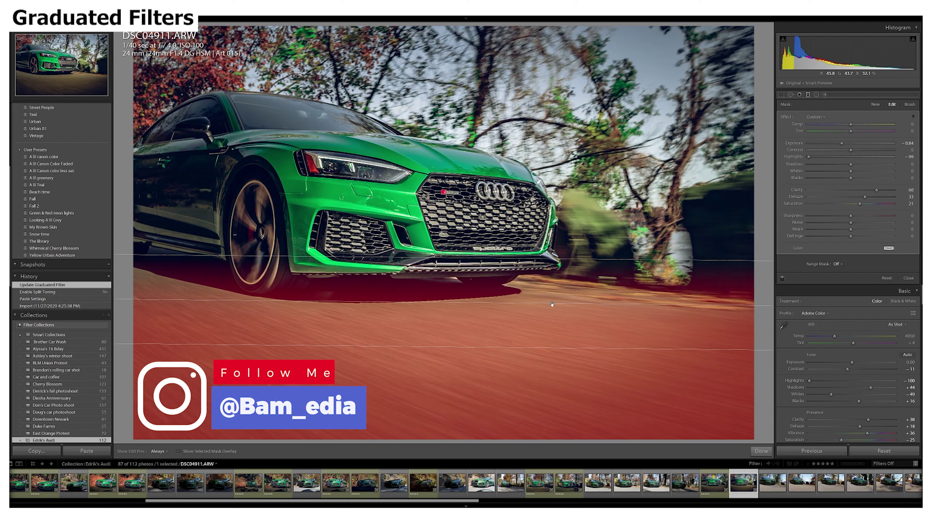
left_click(552, 304)
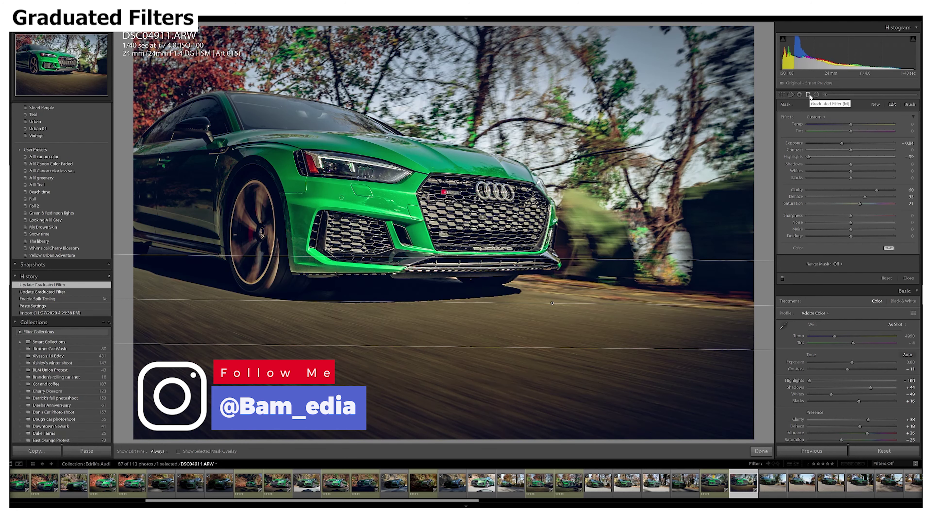
mouse_move(552, 304)
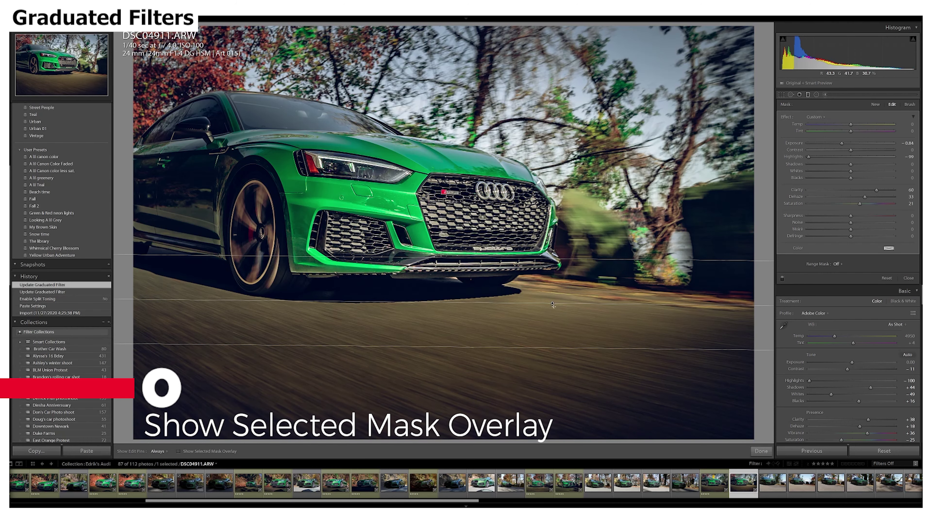
key("o")
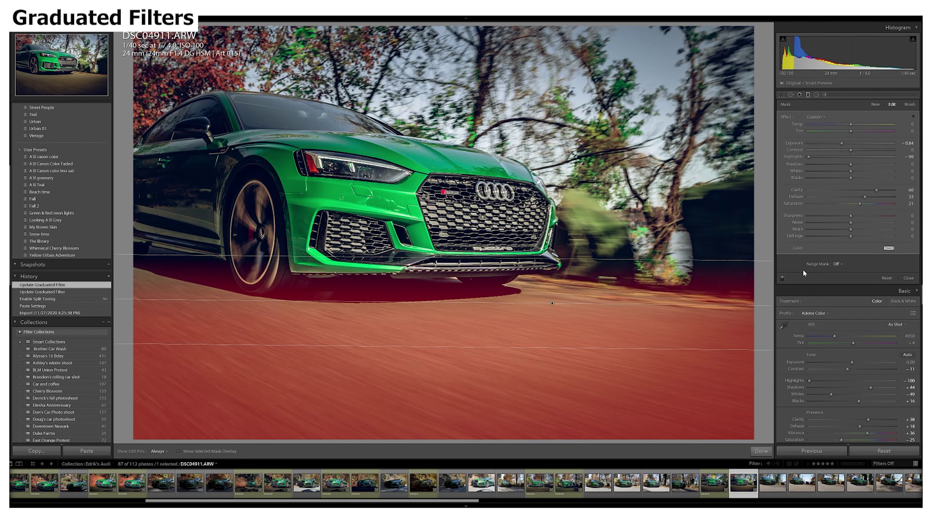
key("o")
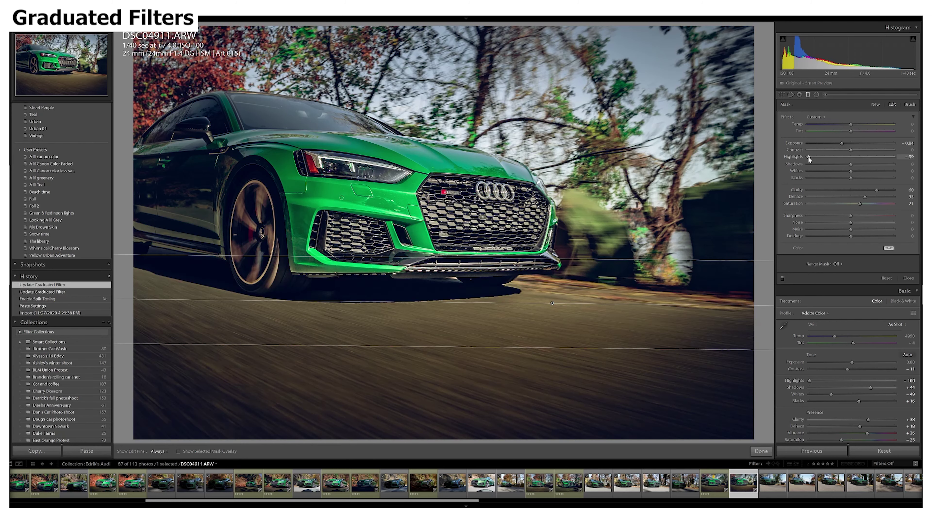
- Set the road gradient's Highlights to -100 and Whites to -53, and close the Graduated Filter
left_click_drag(813, 157, 789, 159)
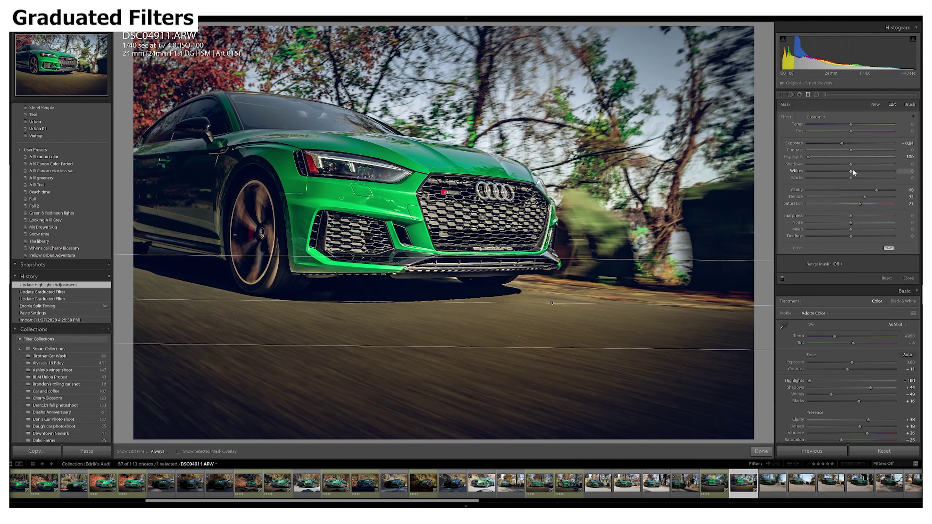
left_click_drag(851, 171, 829, 175)
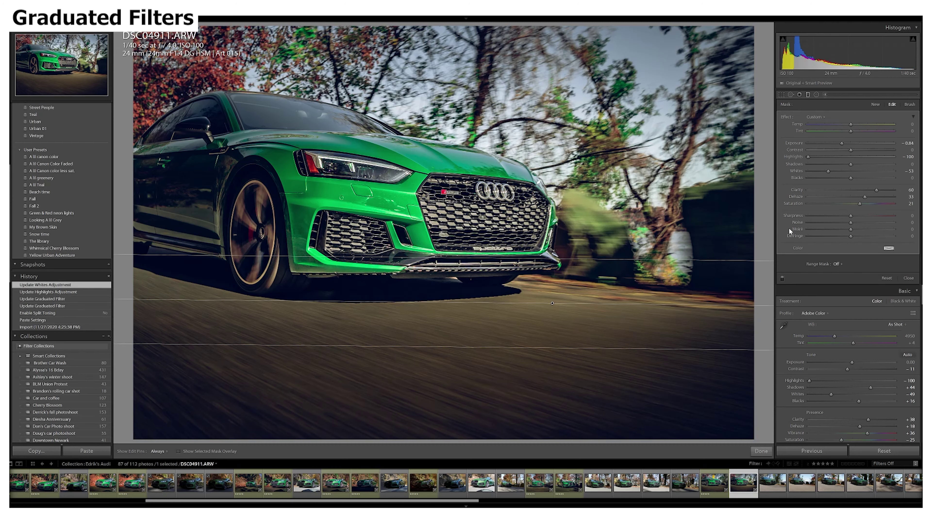
left_click(909, 278)
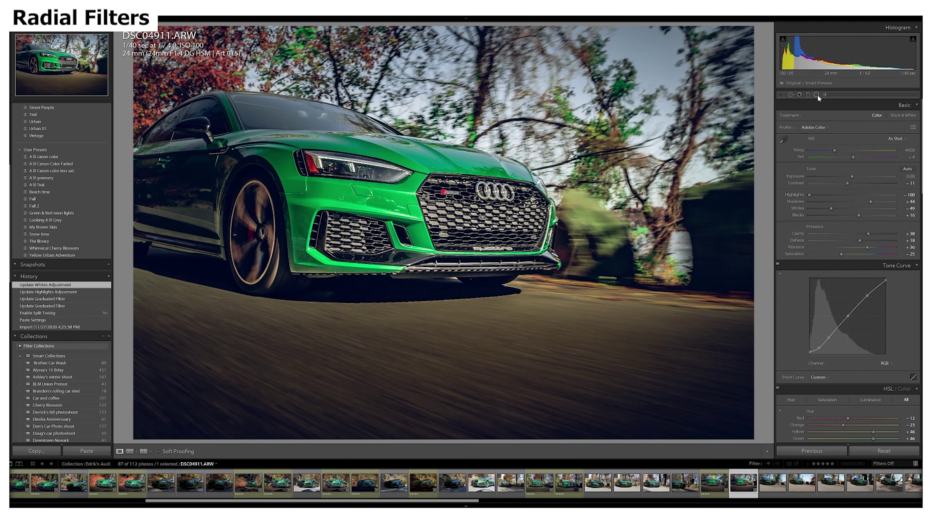
- Move the existing radial filter onto the car, narrow it to just beyond the front grille, and check its mask overlay
left_click(815, 94)
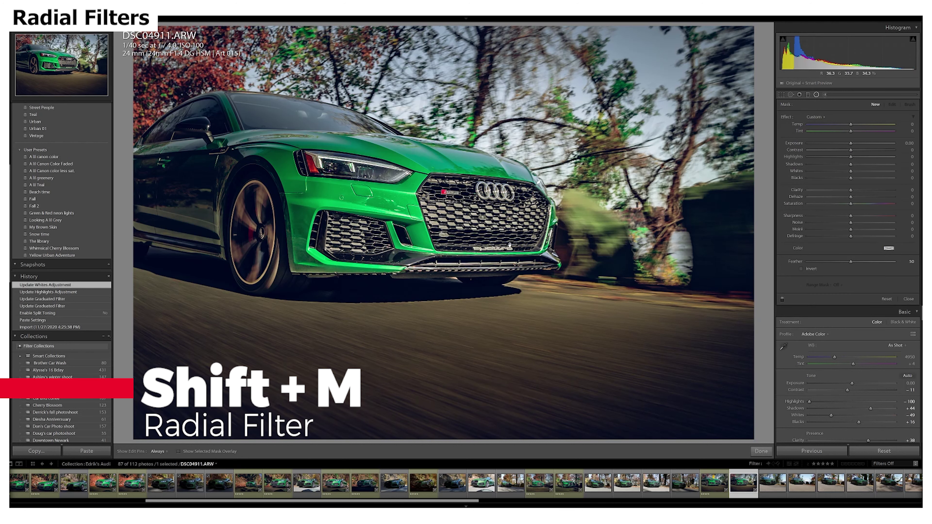
left_click(510, 244)
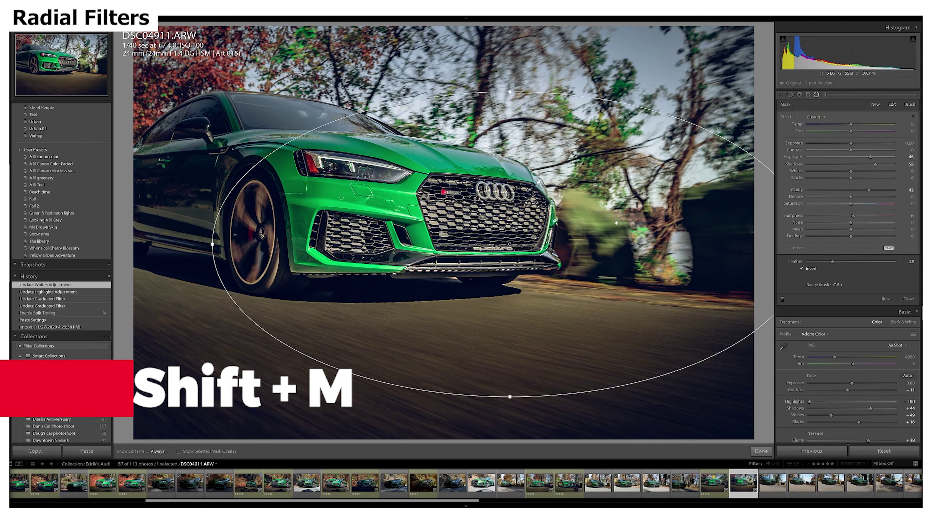
left_click_drag(612, 220, 483, 184)
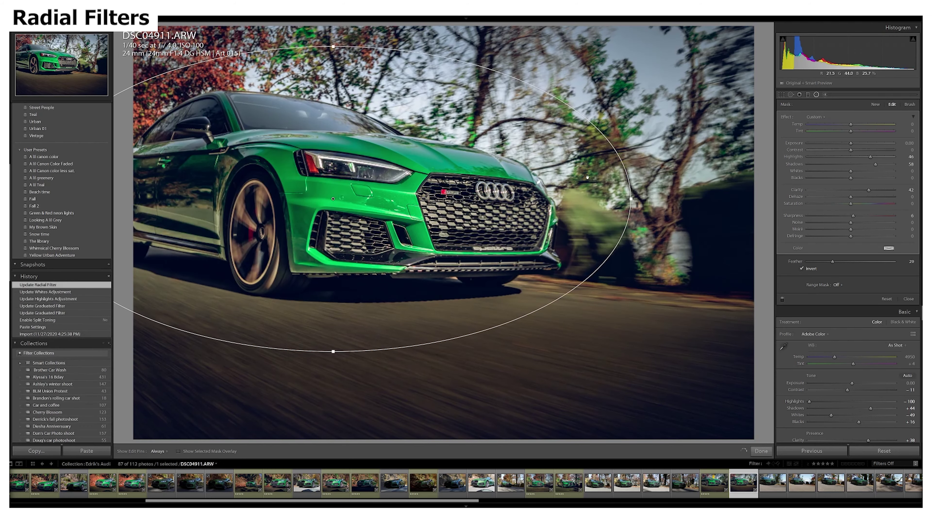
left_click_drag(629, 200, 579, 198)
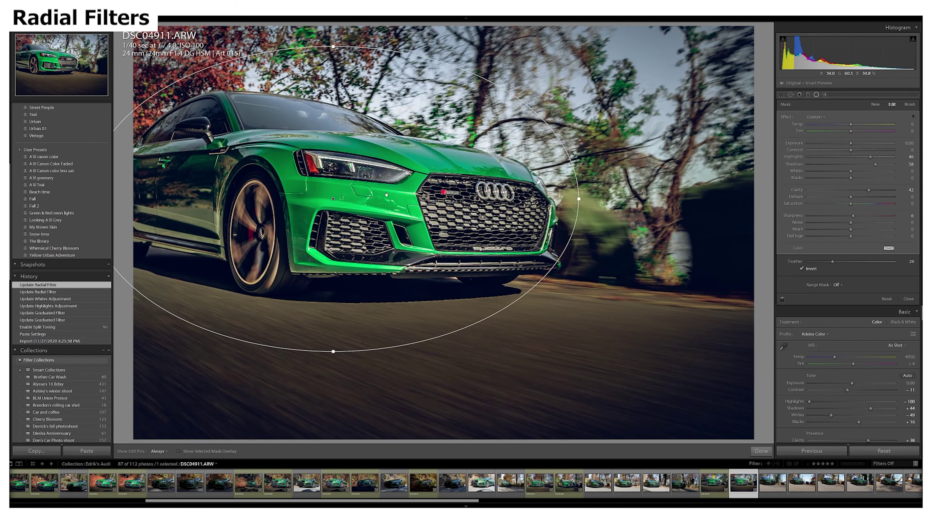
key("o")
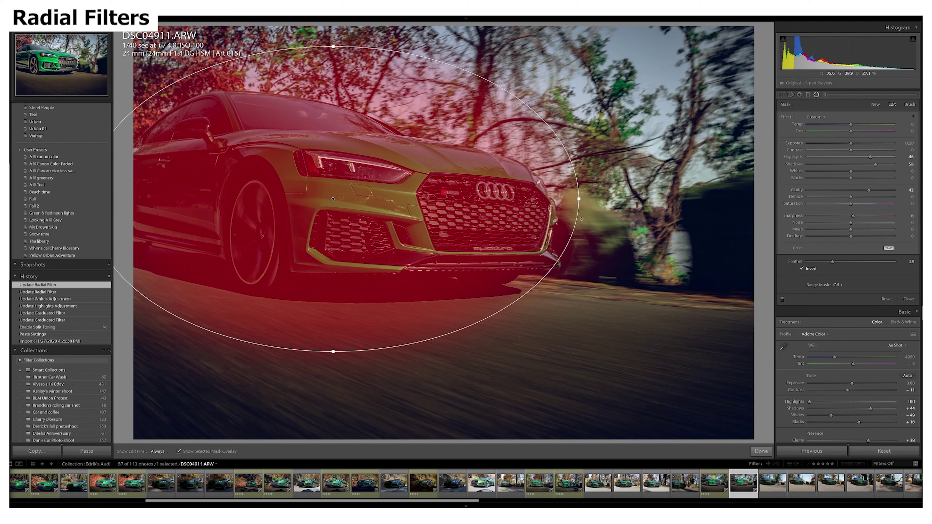
key("o")
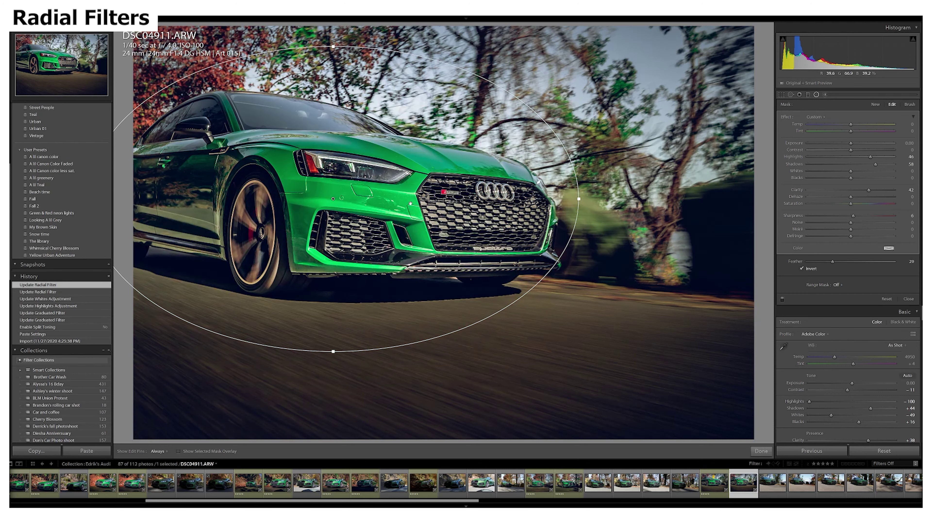
- Rotate and reposition the radial filter to follow the car's angle, and check its coverage with the mask overlay
left_click_drag(568, 204, 586, 236)
left_click_drag(482, 213, 487, 215)
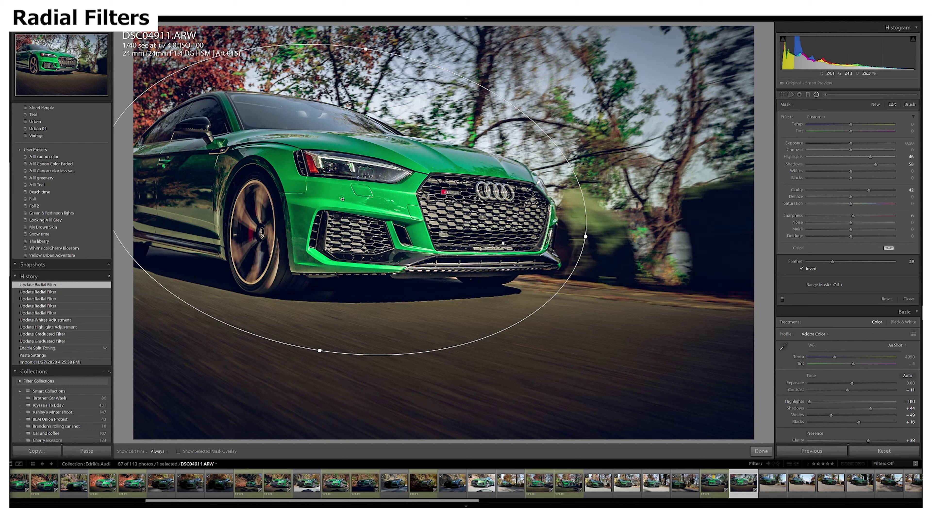
left_click_drag(503, 243, 499, 243)
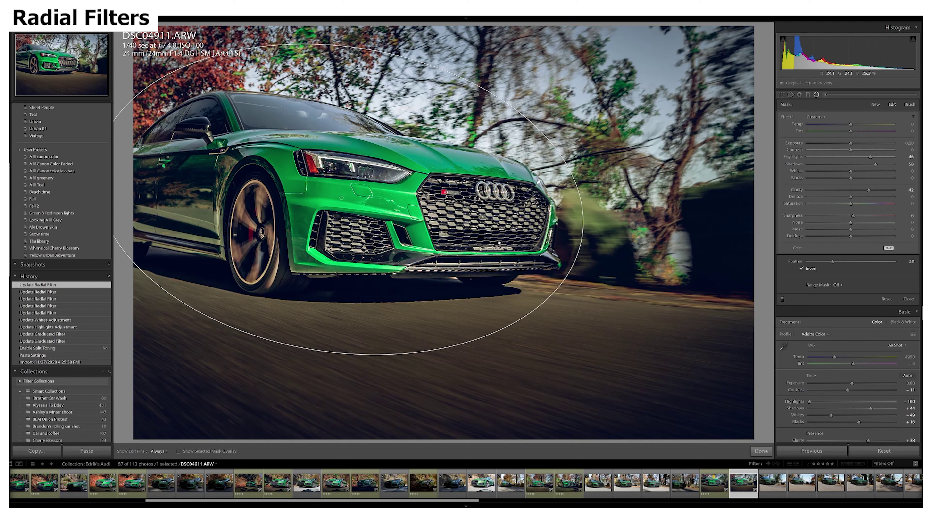
left_click_drag(499, 243, 516, 237)
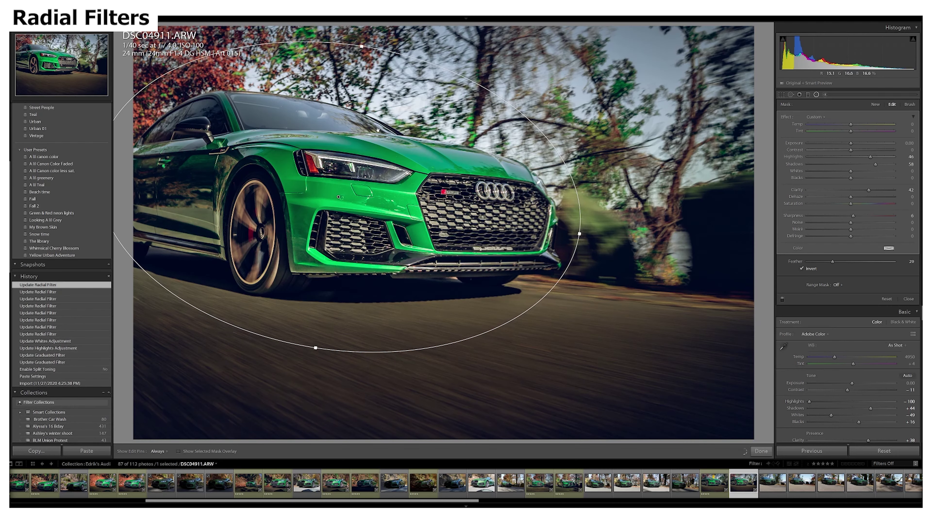
key("o")
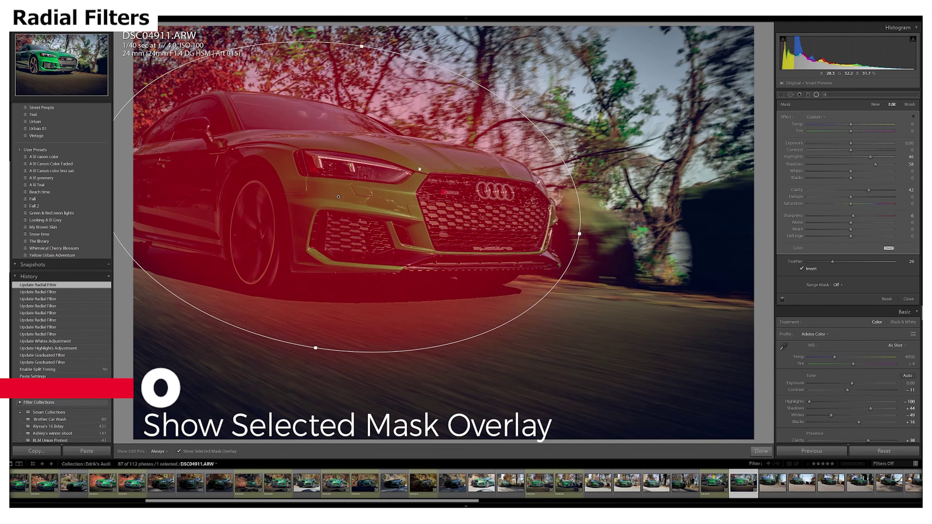
key("o")
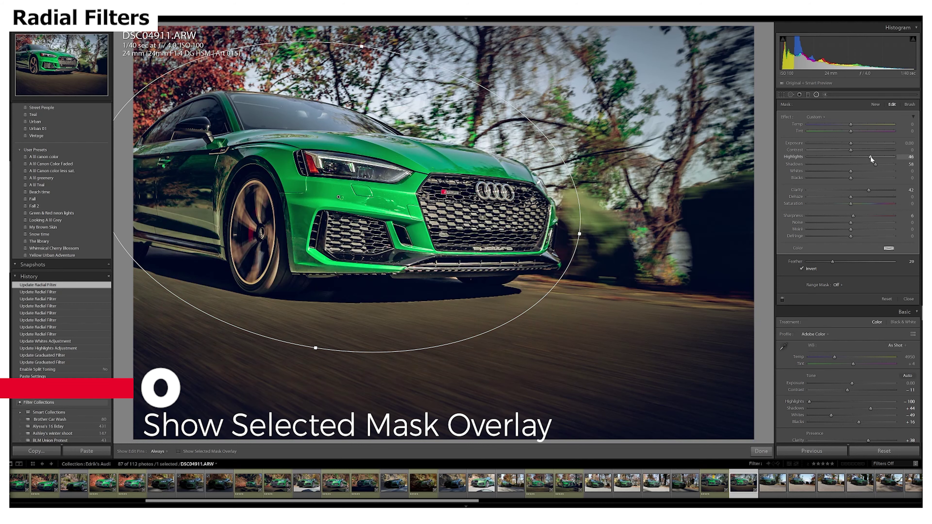
- Set the radial filter's Highlights to 60, raise its Shadows further, and close the Radial Filter
left_click_drag(870, 157, 881, 159)
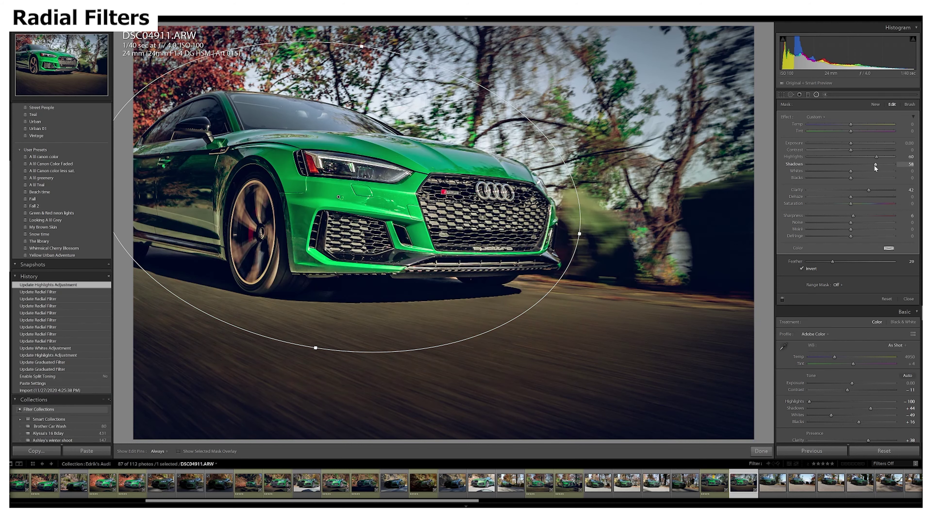
mouse_move(874, 164)
left_mouse_down()
mouse_move(881, 169)
mouse_move(851, 167)
mouse_move(880, 165)
left_mouse_up()
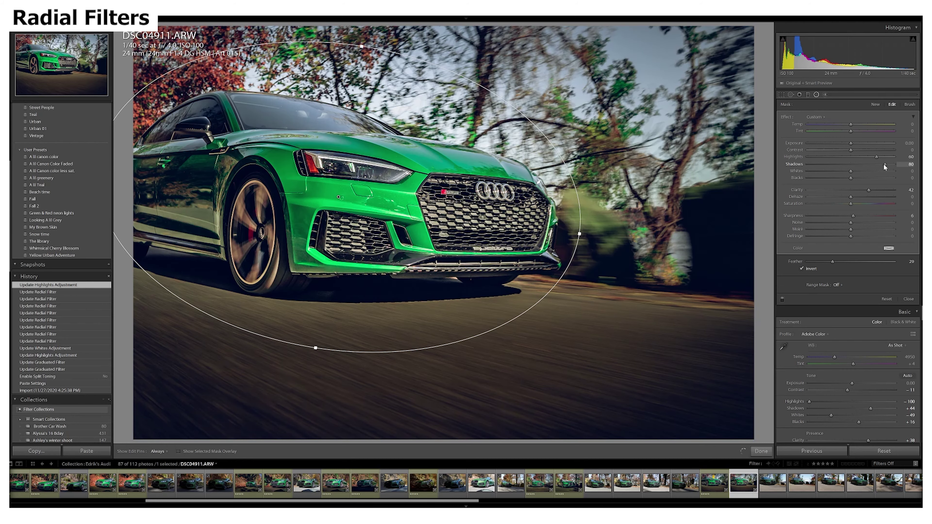
key("shift+m")
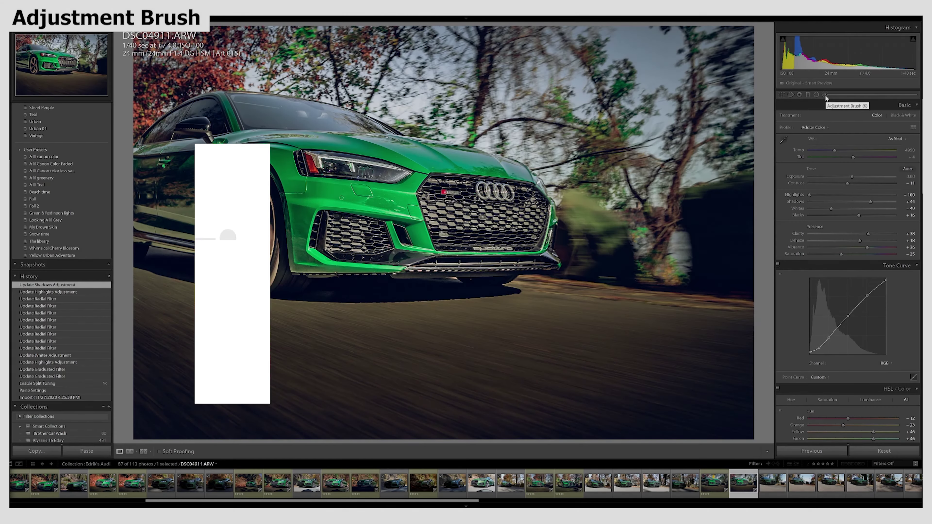
- Start a new Adjustment Brush mask at size 2.0 and paint a first spot on the car's headlight
left_click(825, 94)
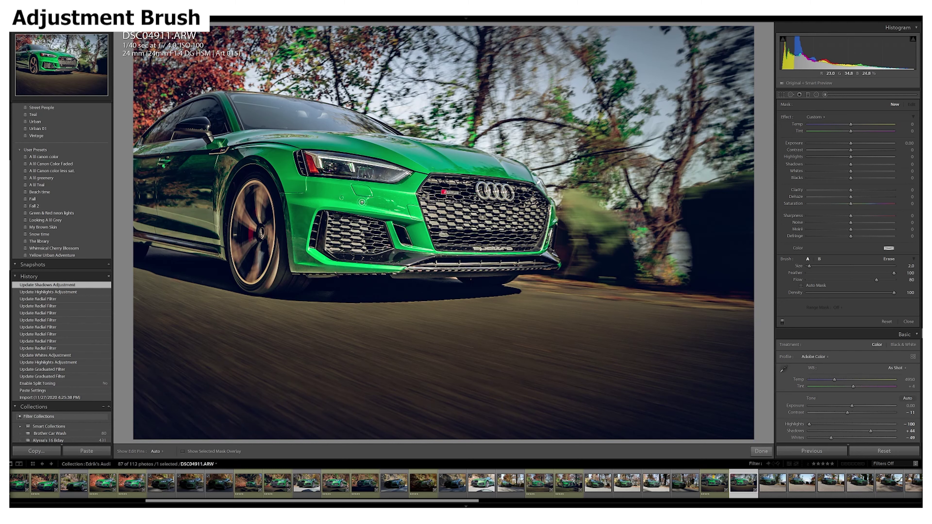
key("h")
key("h")
left_click(326, 170)
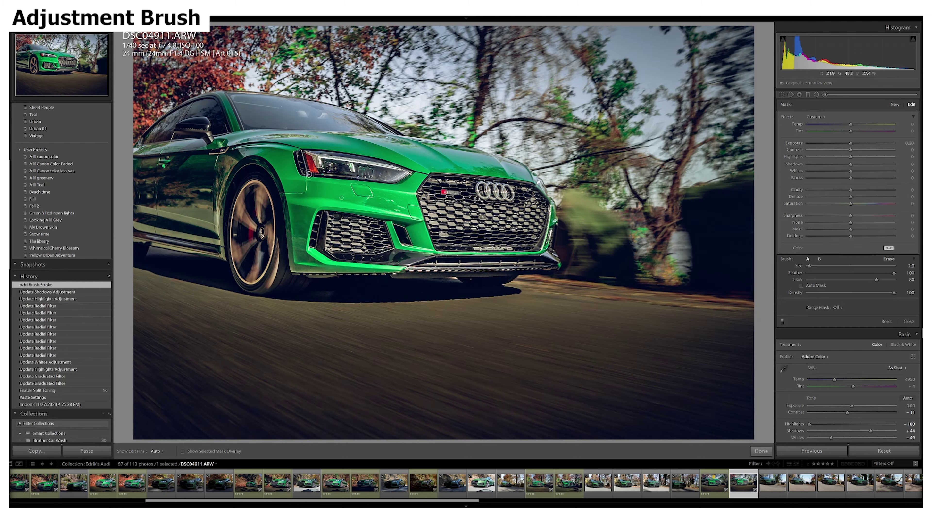
- Enlarge and shrink the adjustment brush several times, returning its size to 2.0
key("bracketright")
key("bracketright")
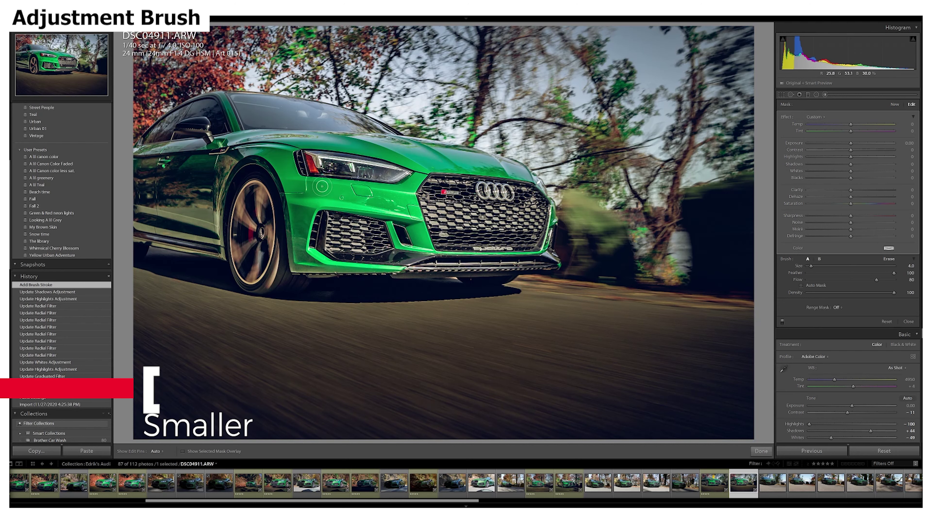
key("bracketleft")
key("bracketleft")
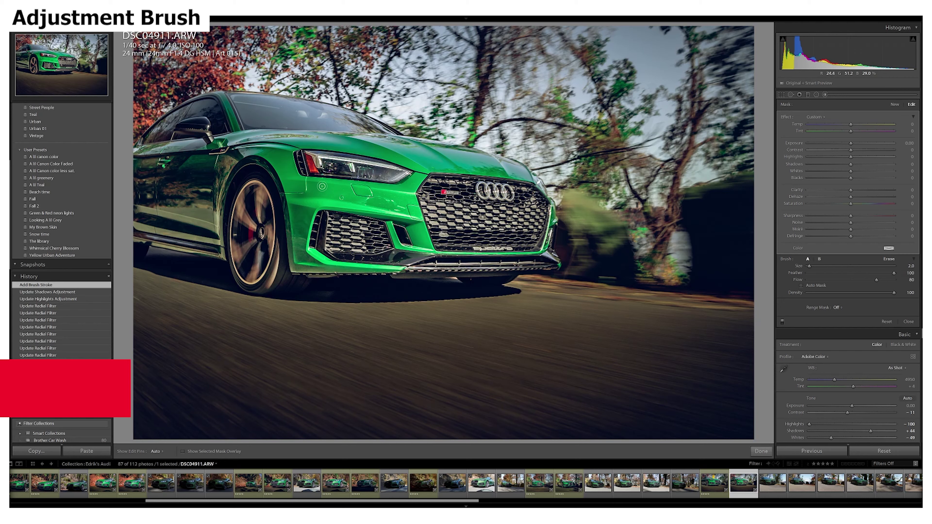
key("bracketright")
key("bracketright")
key("bracketright")
key("bracketright")
key("bracketleft")
key("bracketleft")
key("bracketleft")
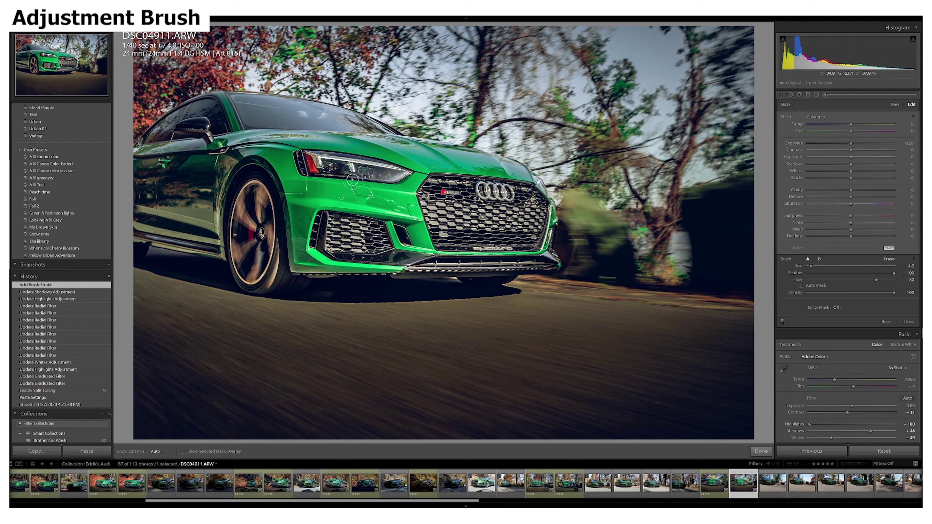
key("bracketleft")
- Brush over the grille's Audi rings, the quattro lettering, the RS badge and the bodywork beside the side mirror
mouse_move(479, 187)
left_mouse_down()
mouse_move(486, 198)
mouse_move(488, 186)
mouse_move(479, 187)
mouse_move(485, 198)
mouse_move(505, 186)
mouse_move(511, 198)
mouse_move(503, 185)
mouse_move(490, 195)
mouse_move(479, 187)
mouse_move(497, 191)
left_mouse_up()
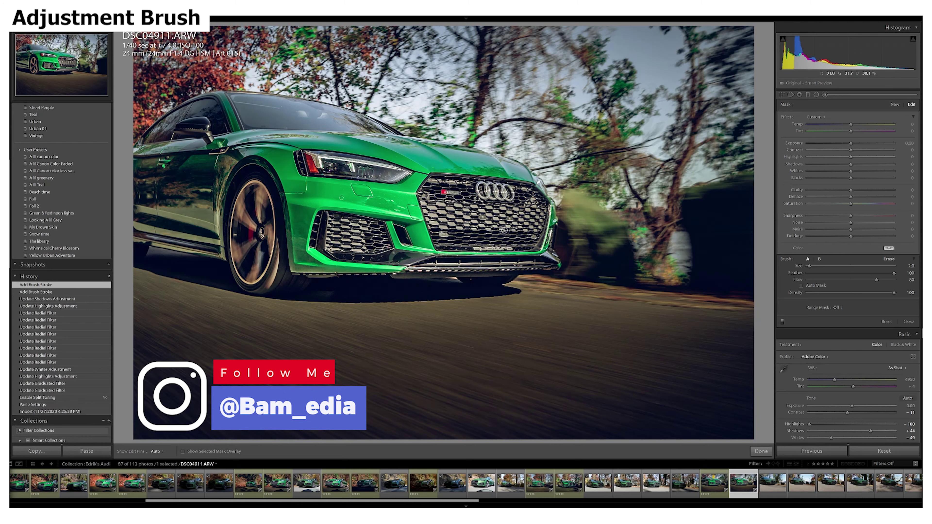
left_click_drag(483, 249, 508, 248)
left_click_drag(445, 194, 456, 194)
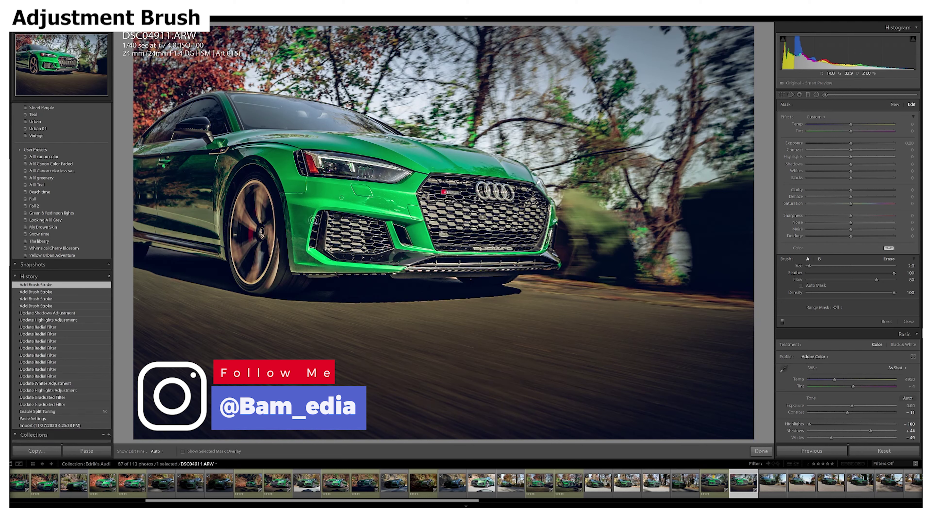
left_click_drag(223, 150, 211, 154)
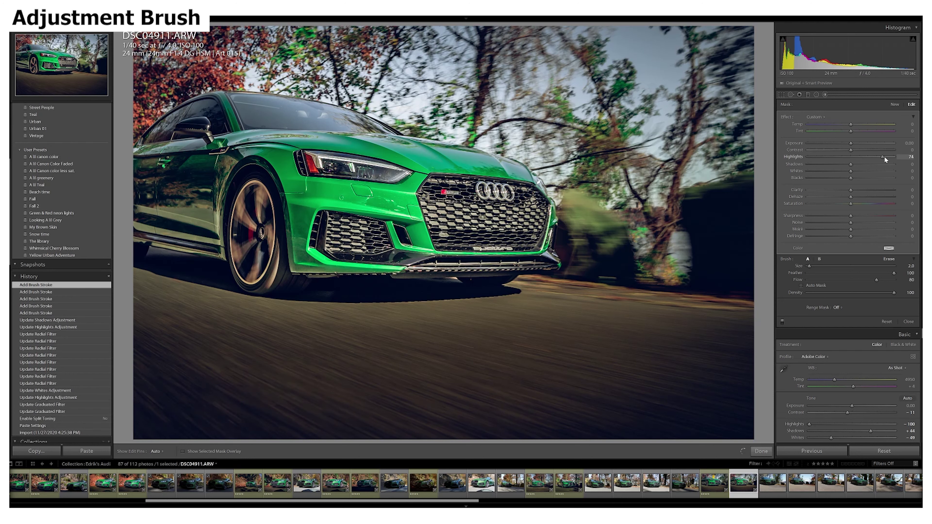
- Set the brush mask's Highlights to 100, Shadows to 50, Whites to 30, Clarity to 44, Dehaze to 5 and Exposure to 0.14
left_click_drag(875, 157, 897, 157)
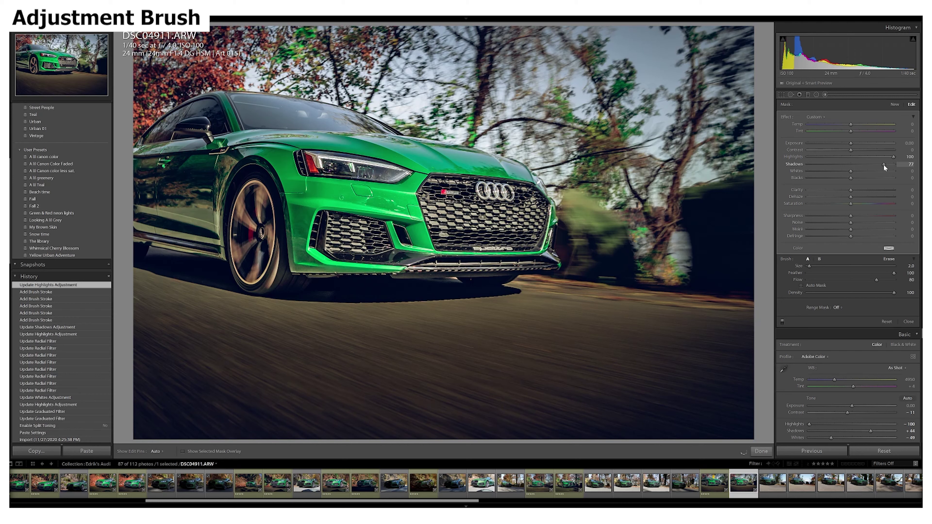
mouse_move(873, 166)
left_mouse_down()
mouse_move(854, 170)
mouse_move(864, 170)
left_mouse_up()
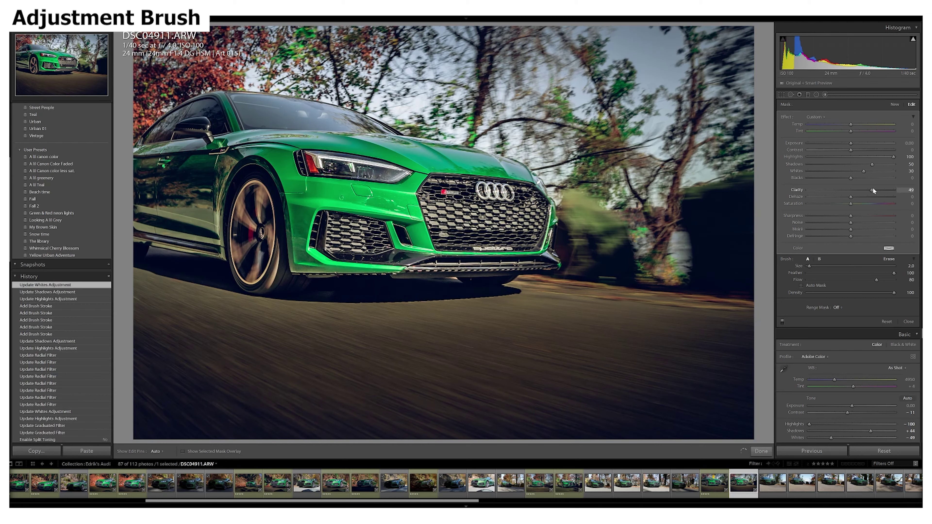
left_click_drag(847, 190, 846, 189)
left_click_drag(870, 189, 853, 200)
left_click_drag(853, 144, 857, 143)
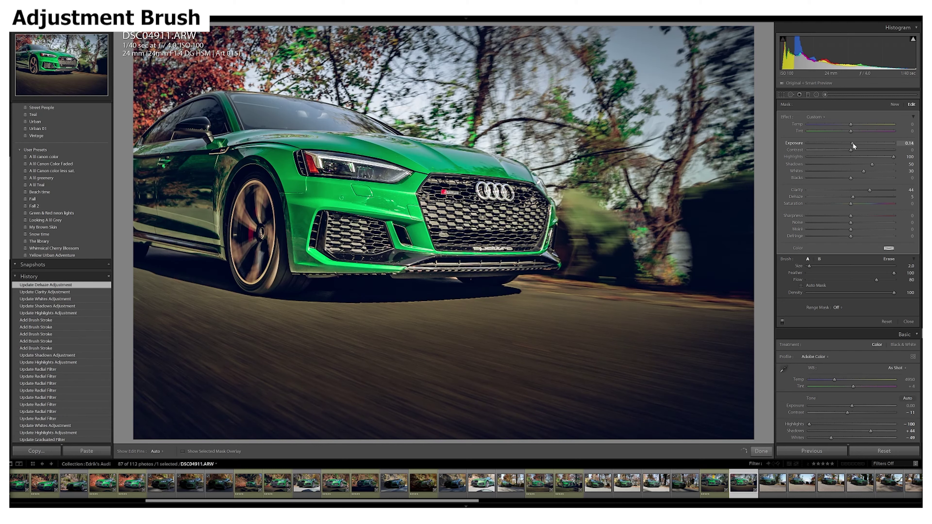
left_click_drag(853, 144, 853, 144)
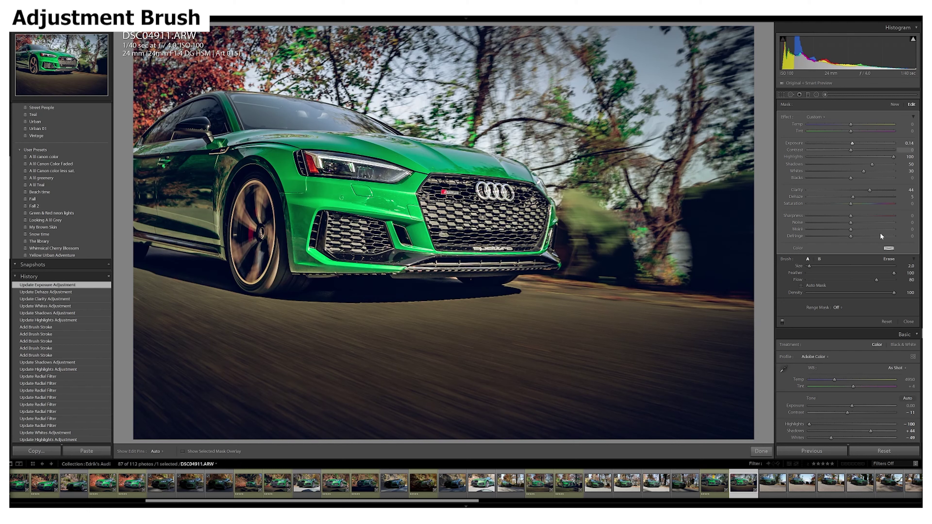
- Preview the photo without the brush adjustments, restore them and close the Adjustment Brush
left_click(782, 320)
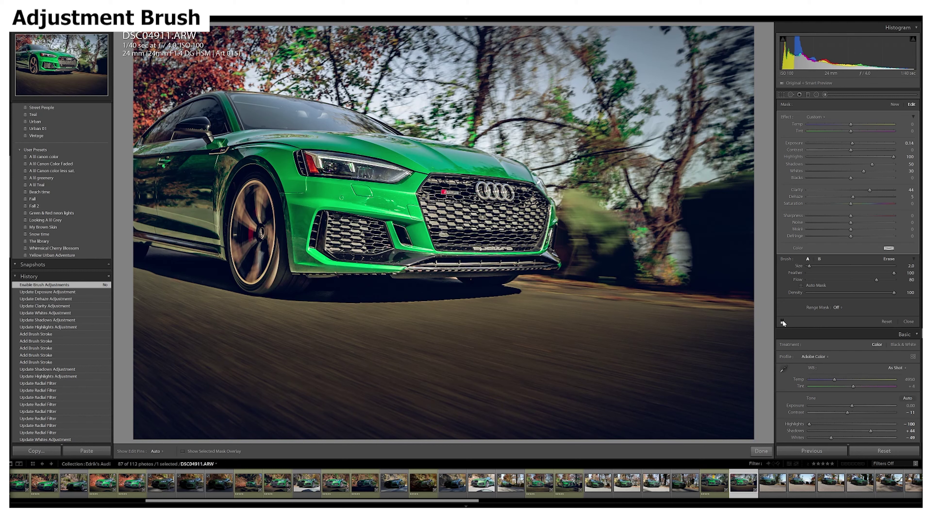
key("ctrl+z")
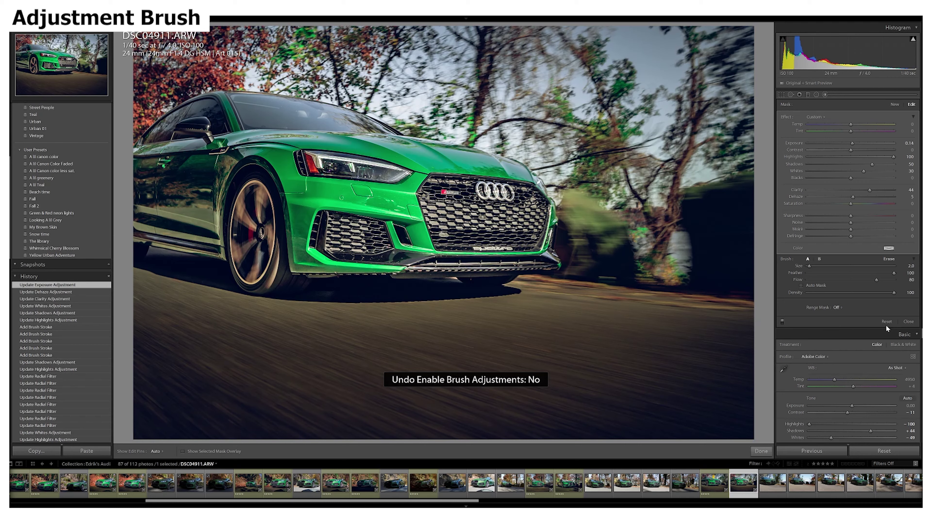
left_click(909, 323)
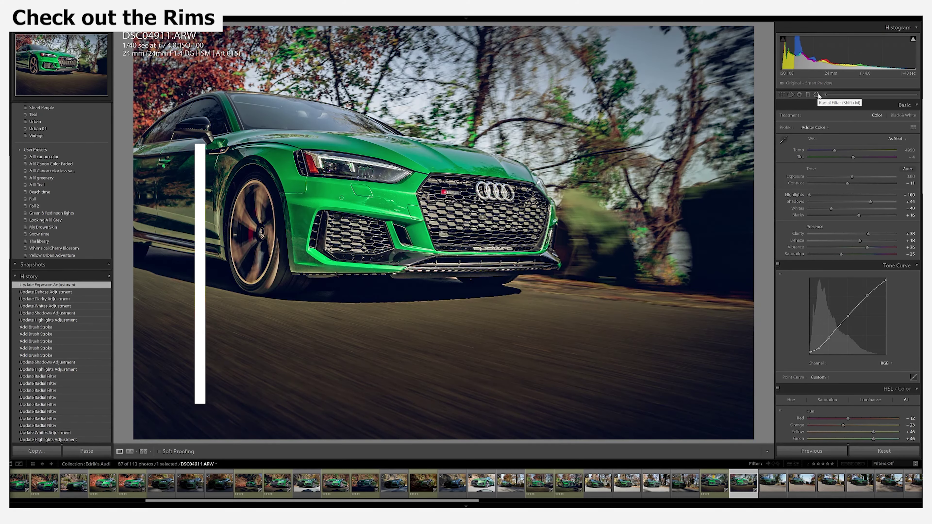
- Fit a new Radial Filter around the car's front wheel, invert its mask and raise its Shadows and Highlights
left_click(816, 95)
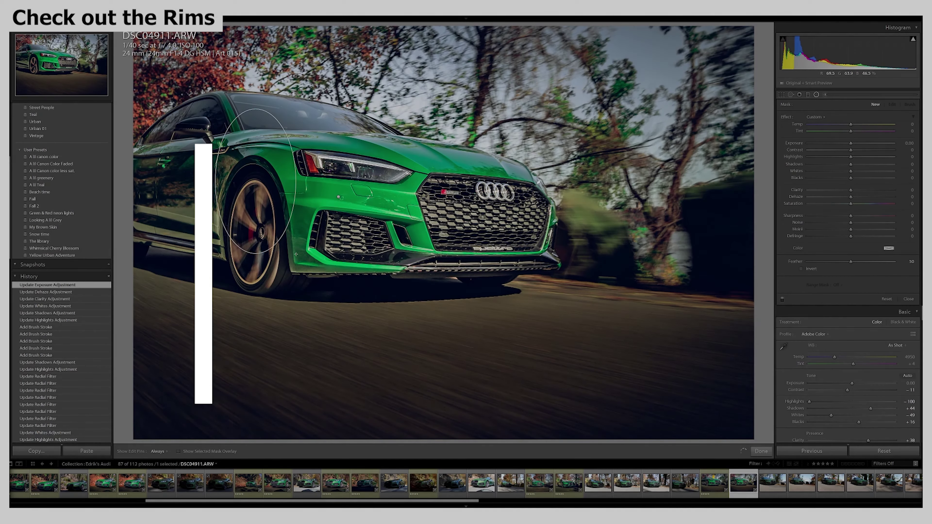
left_click_drag(296, 254, 296, 255)
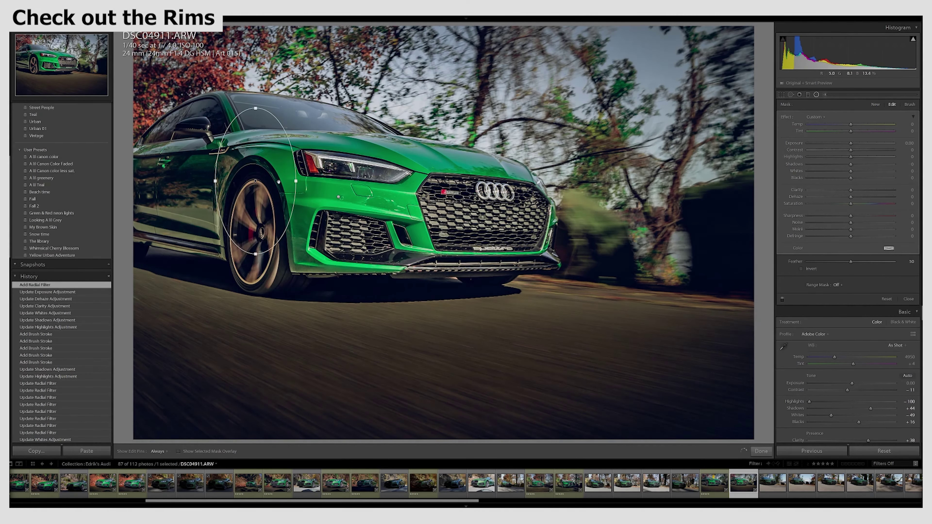
left_click_drag(280, 182, 278, 233)
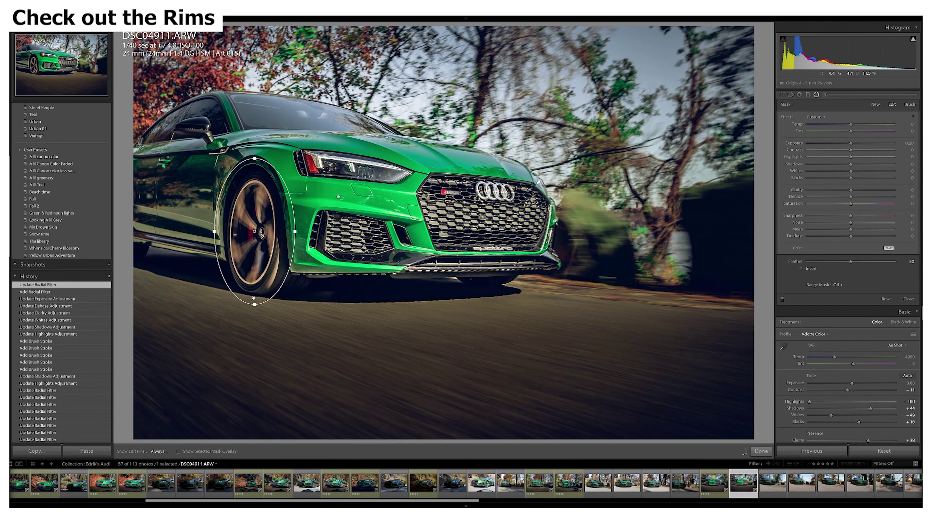
left_click_drag(253, 305, 255, 295)
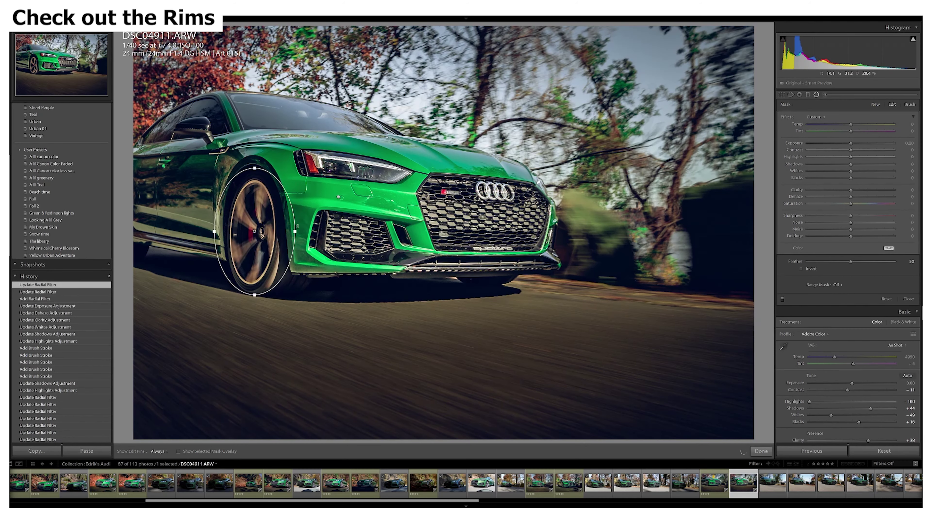
left_click_drag(295, 231, 289, 230)
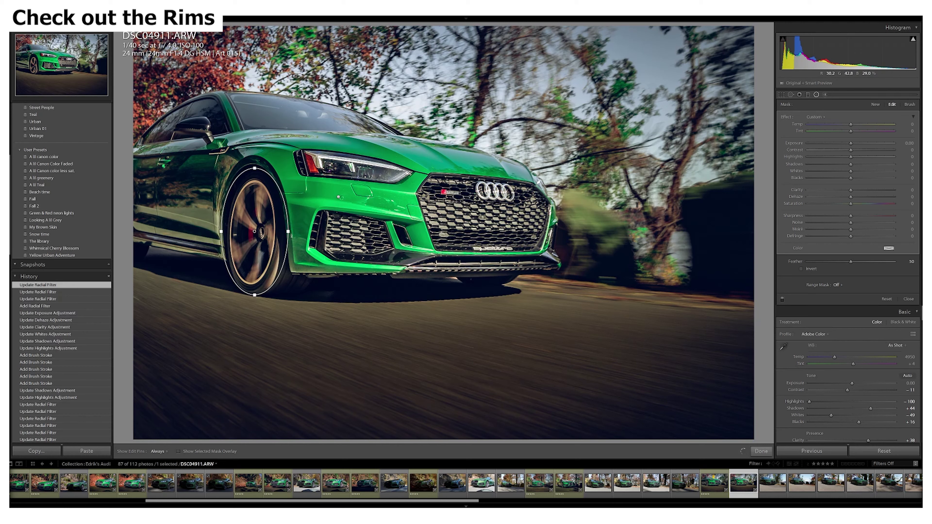
left_click_drag(851, 164, 871, 156)
left_click(811, 269)
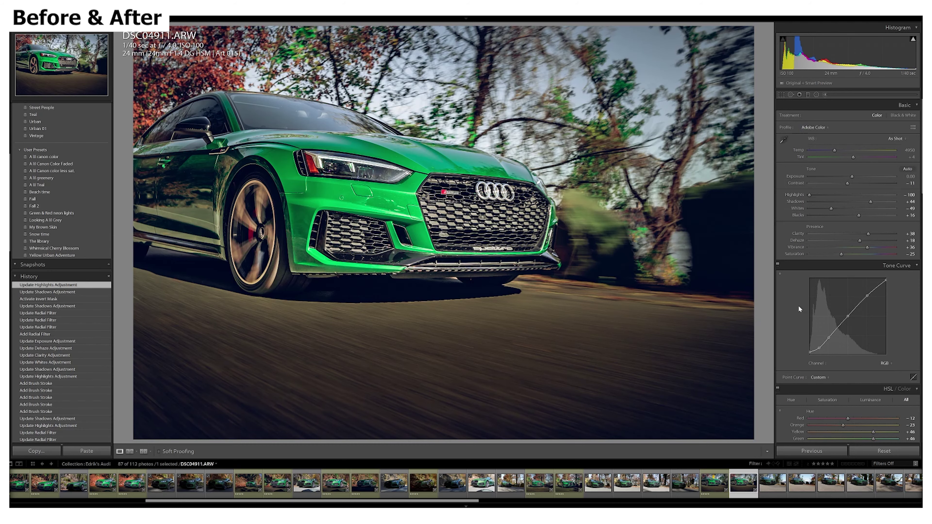
- Compare the unedited photo with the edited version twice, finishing on the edited version
key("backslash")
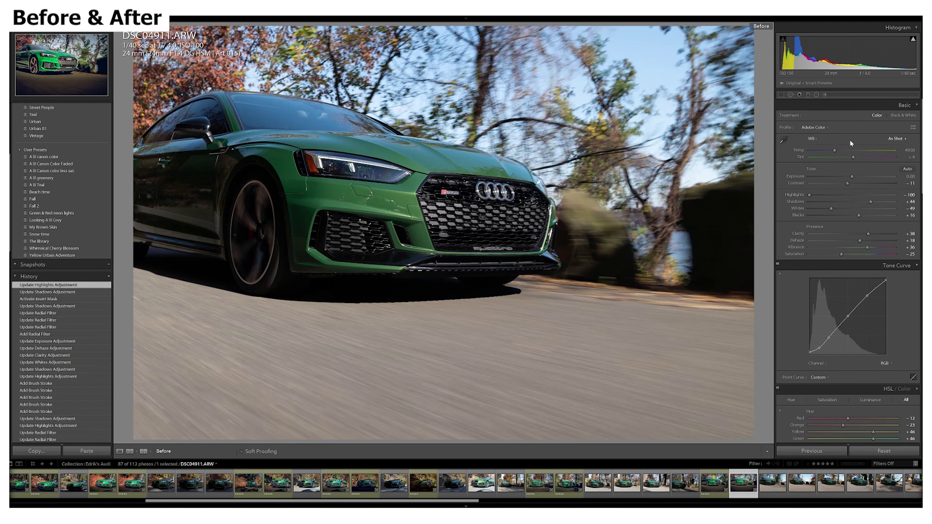
key("backslash")
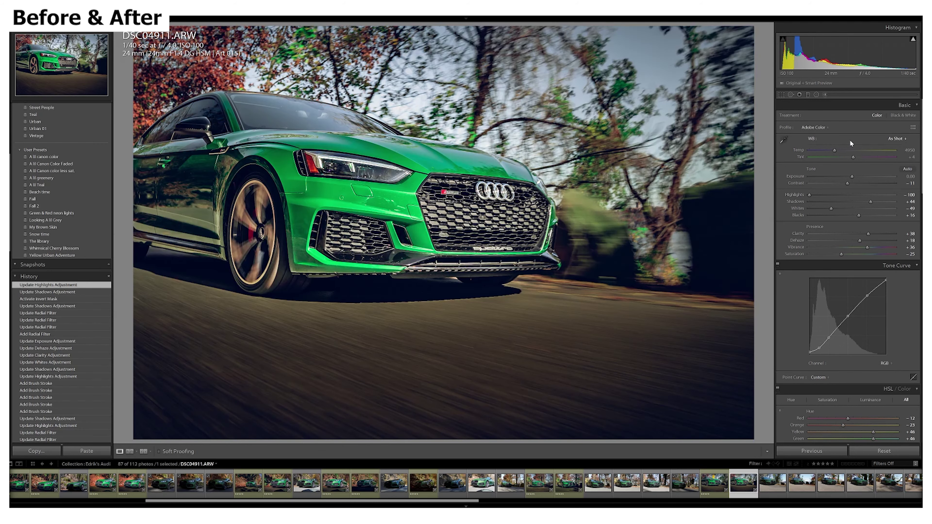
key("backslash")
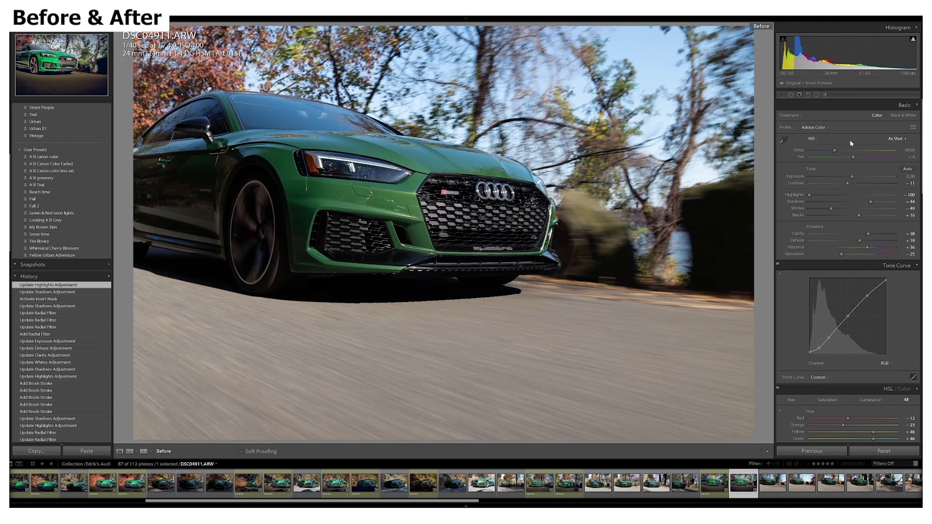
key("backslash")
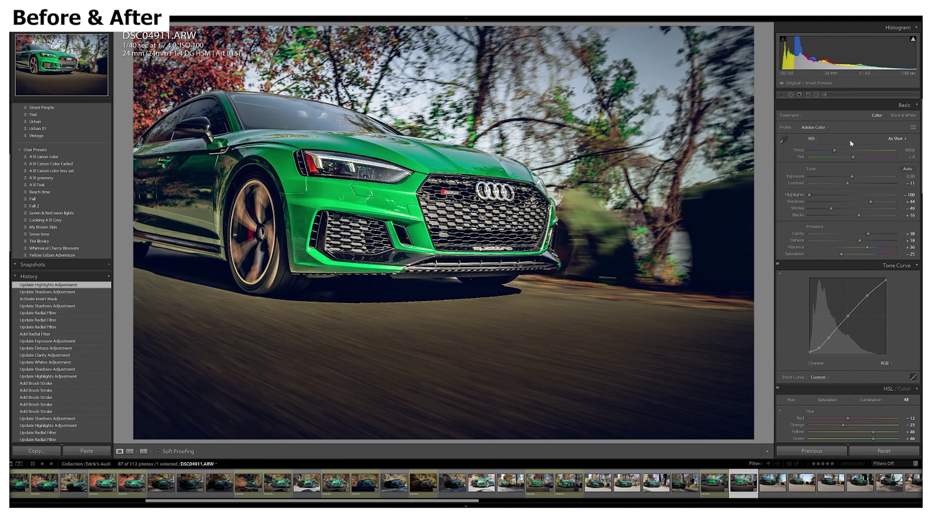
- Push the Blue saturation to +100, bring it down to -14, and set the Purple saturation to -29
scroll(840, 272, "down", 5)
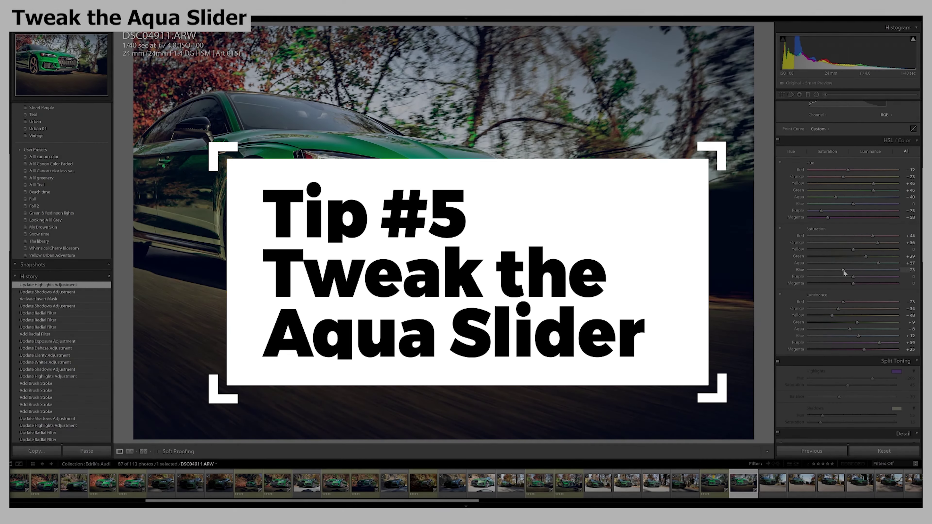
left_click_drag(844, 269, 897, 270)
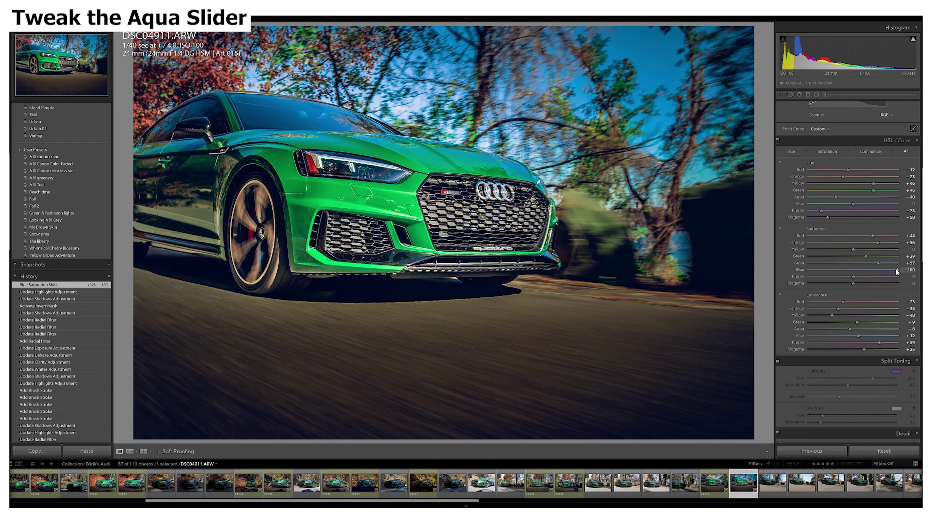
left_click_drag(895, 271, 846, 271)
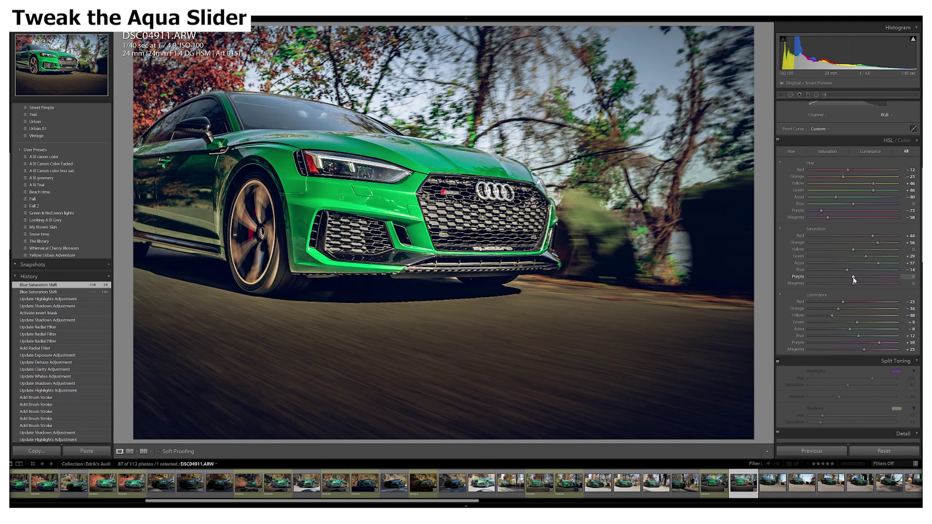
mouse_move(853, 276)
left_mouse_down()
mouse_move(860, 283)
mouse_move(840, 281)
left_mouse_up()
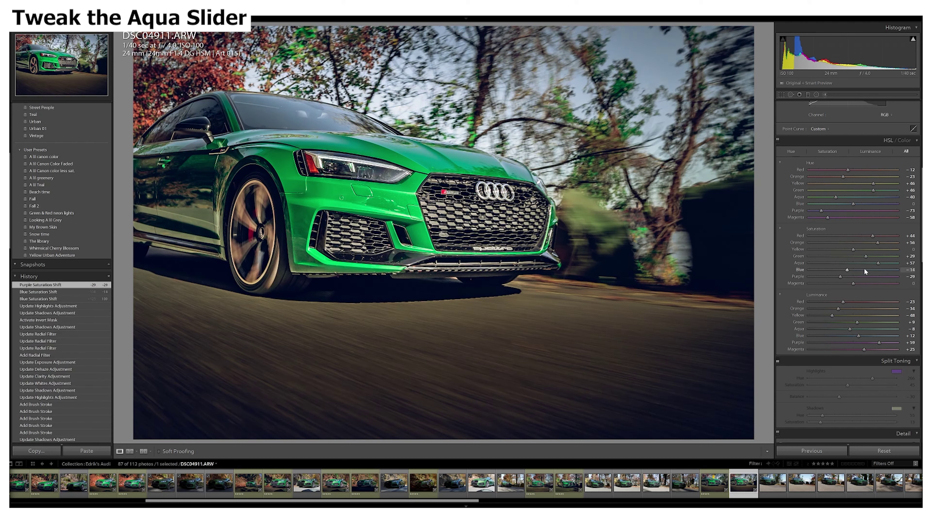